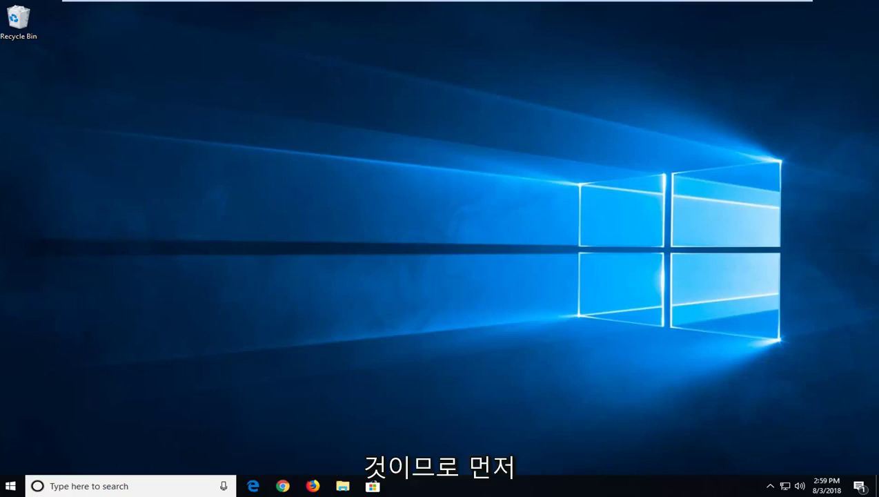
Step: In Chrome, go to google.com and search for 'qt5core.dll download'
left_click(279, 487)
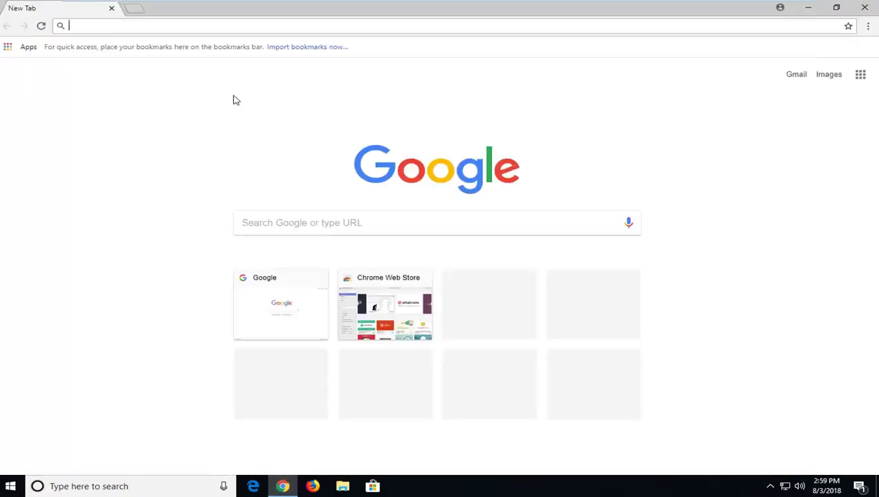
type("google.com")
key("Return")
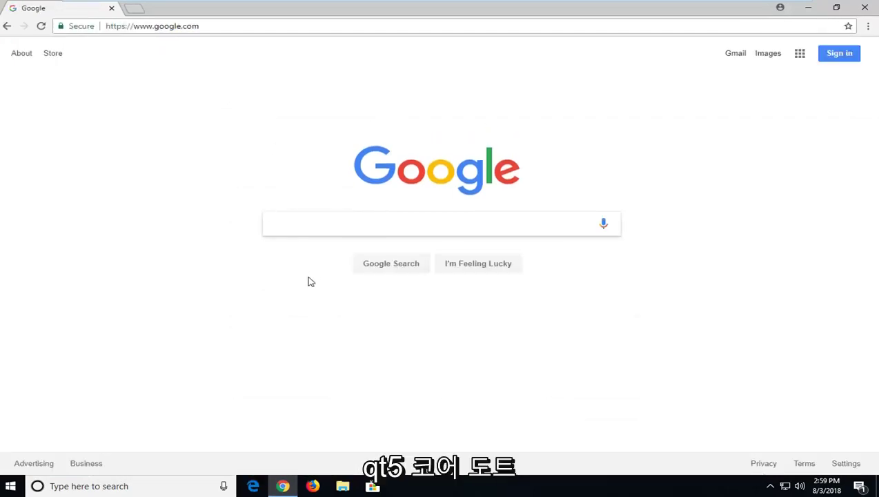
type("qt5core.dll download")
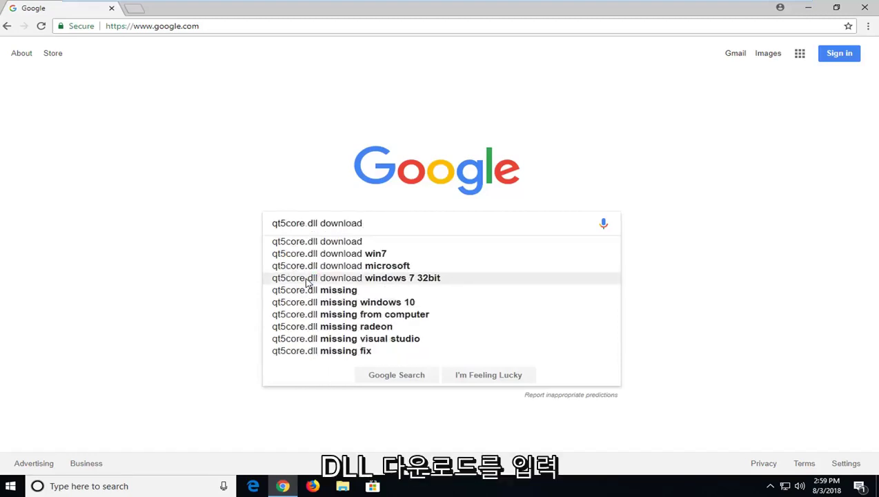
key("Return")
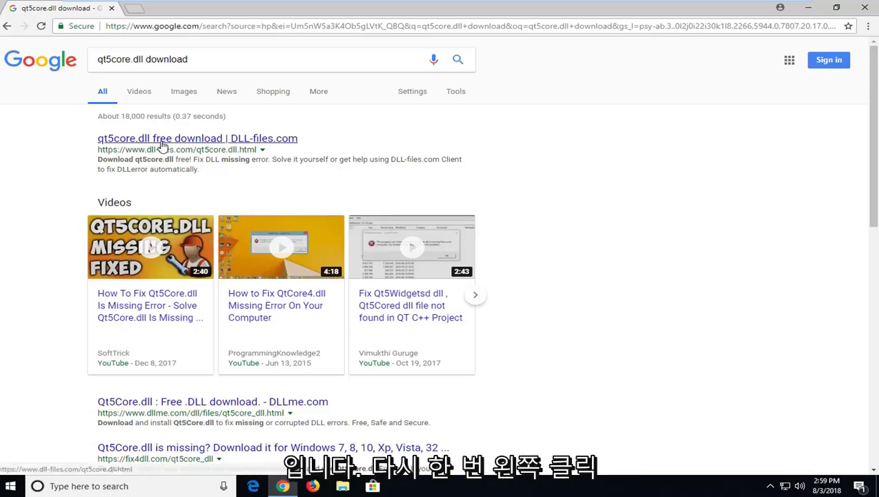
Step: Open the DLL-files.com Qt5Core page and download the 32-bit 5.8.0.0 version
left_click(230, 143)
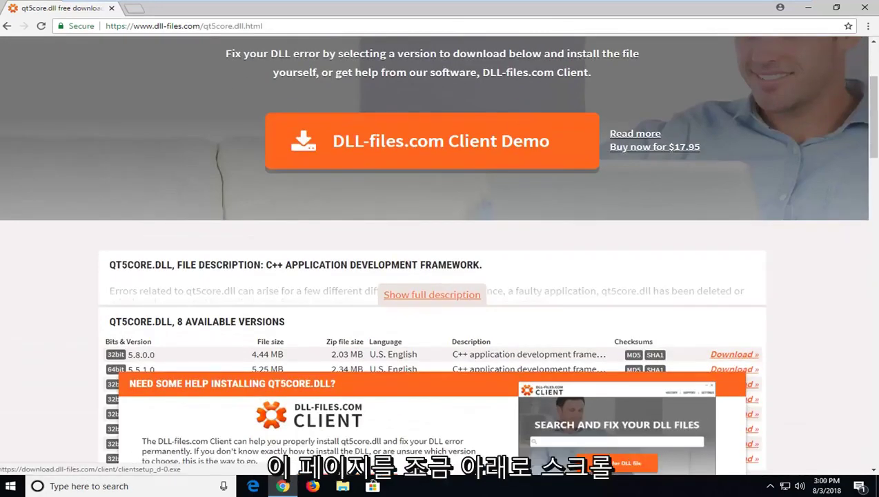
scroll(367, 133, "down", 1)
scroll(366, 134, "down", 1)
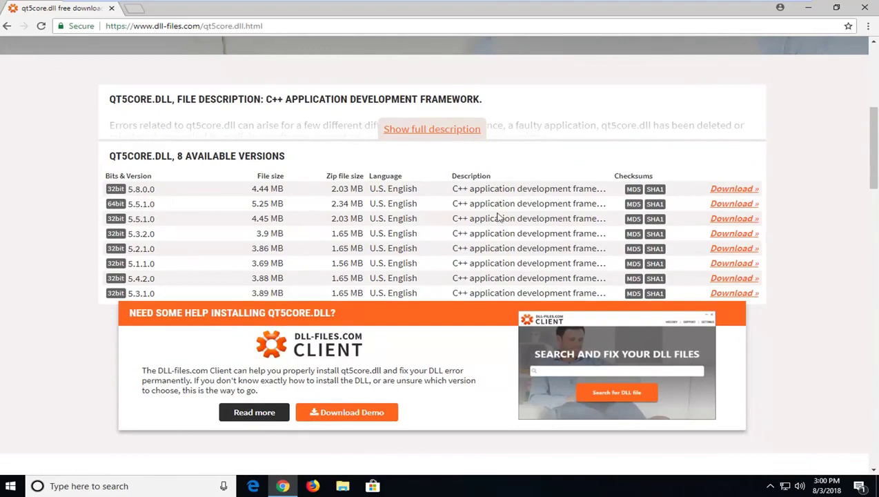
left_click(735, 189)
scroll(579, 216, "down", 2)
scroll(569, 216, "down", 1)
scroll(568, 216, "down", 2)
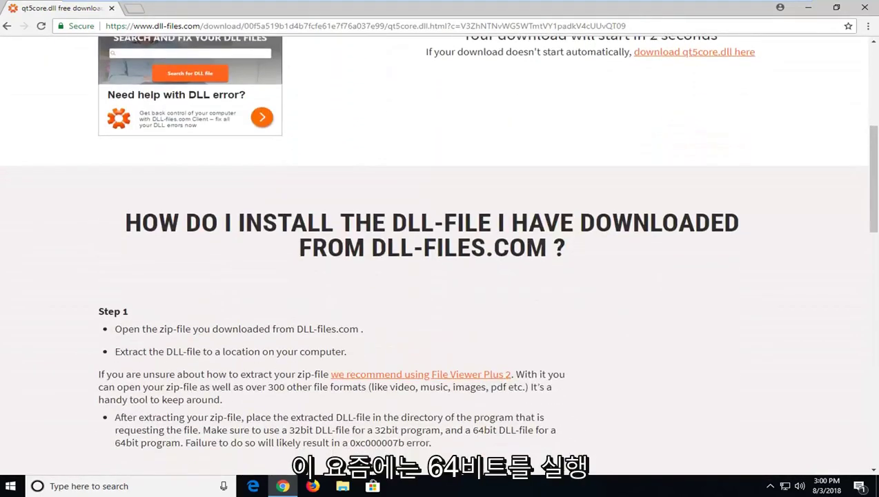
scroll(535, 224, "up", 2)
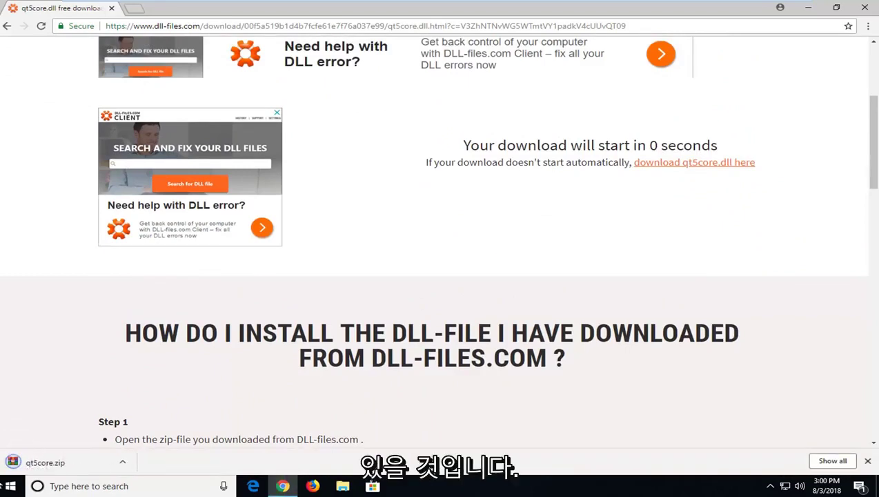
Step: Open qt5core.zip in WinRAR and drag Qt5Core.dll out onto the desktop
left_click(76, 466)
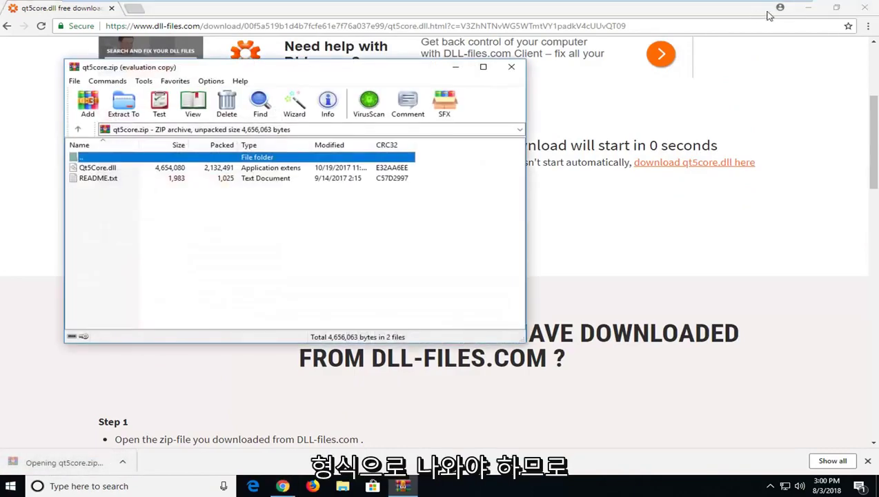
left_click(809, 7)
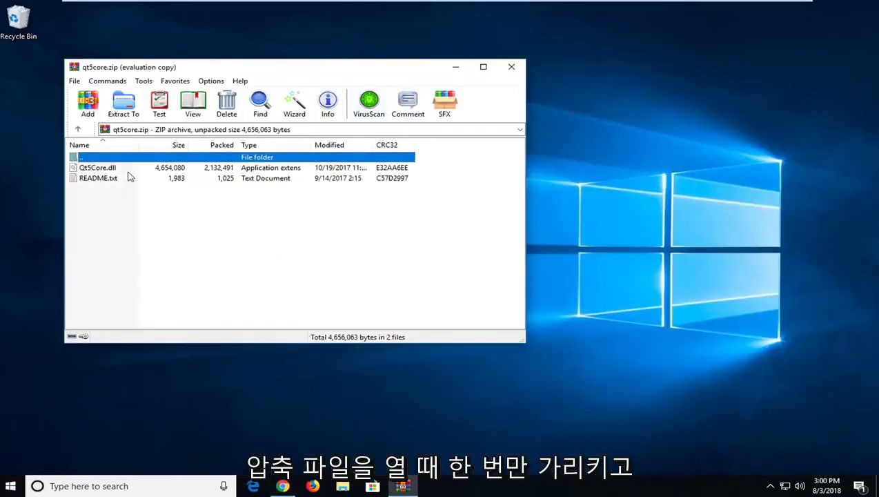
left_click(108, 171)
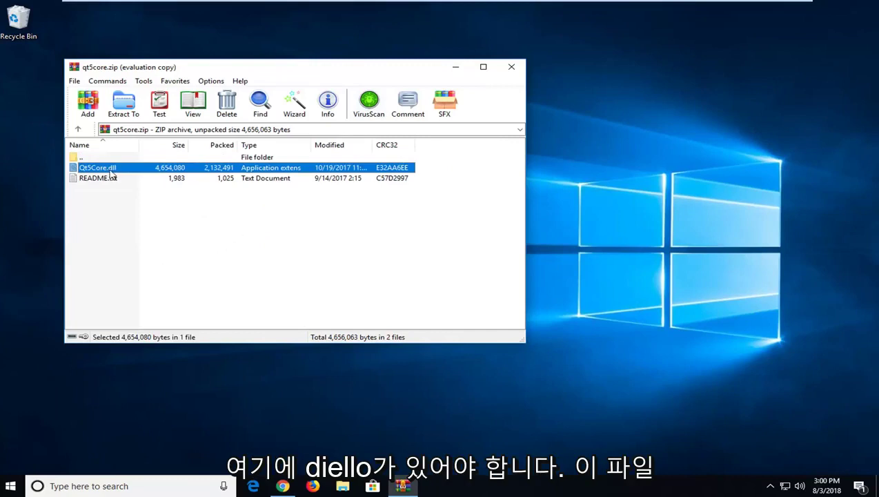
left_click_drag(111, 173, 503, 189)
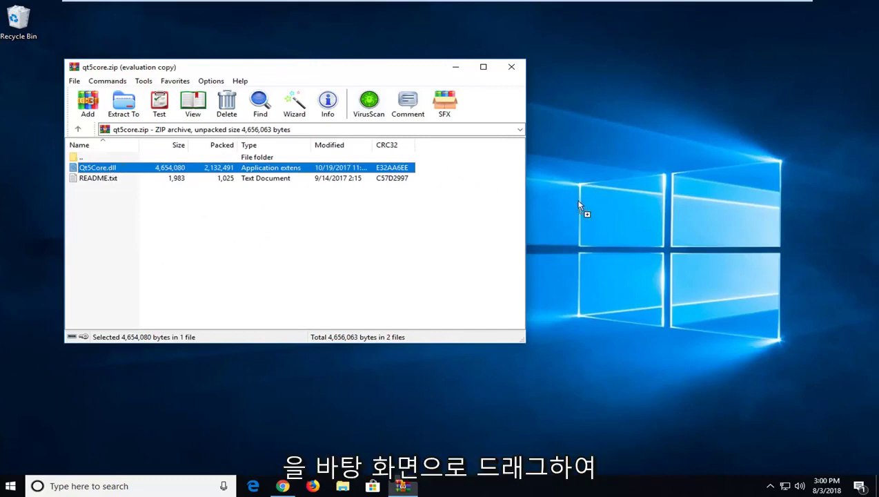
left_click_drag(580, 205, 24, 152)
Step: Close WinRAR, launch File Explorer from a 'windows explorer' Start search, and show This PC
left_click(512, 67)
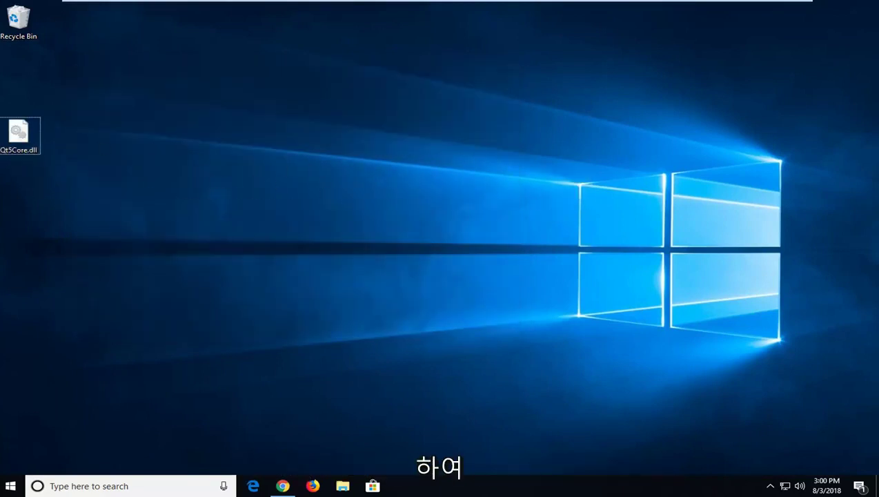
left_click(12, 487)
type("windows explorer")
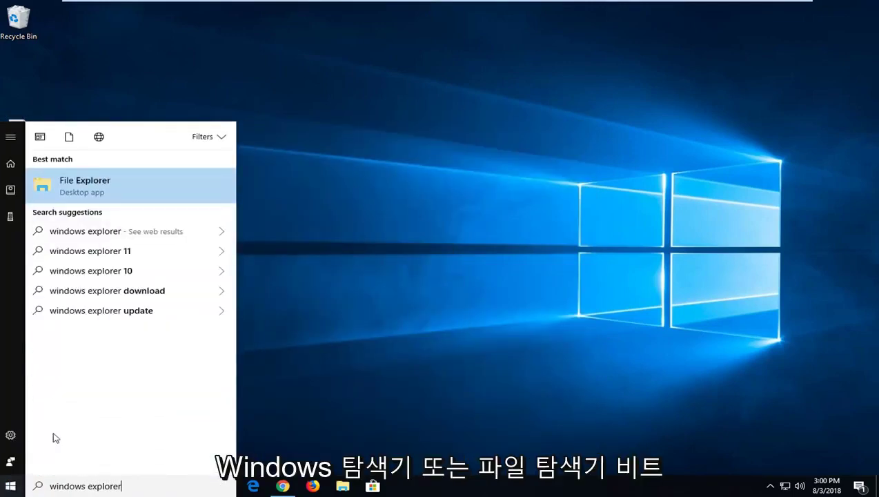
left_click(95, 185)
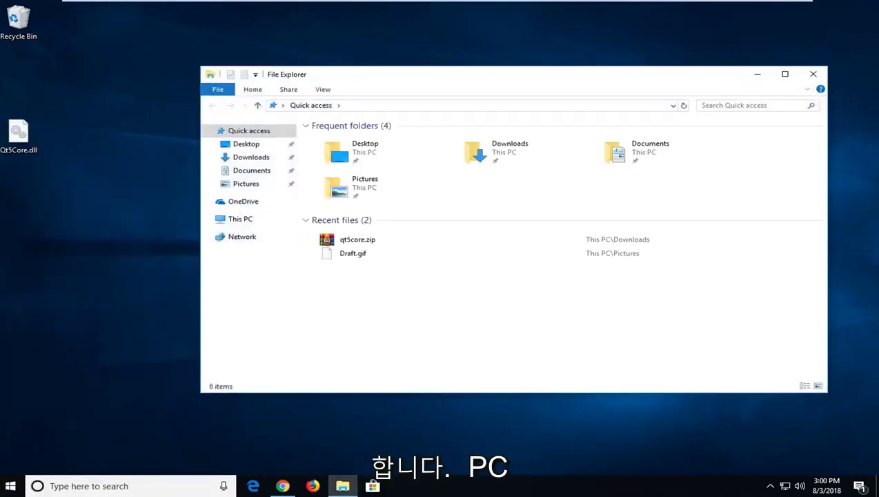
left_click(241, 224)
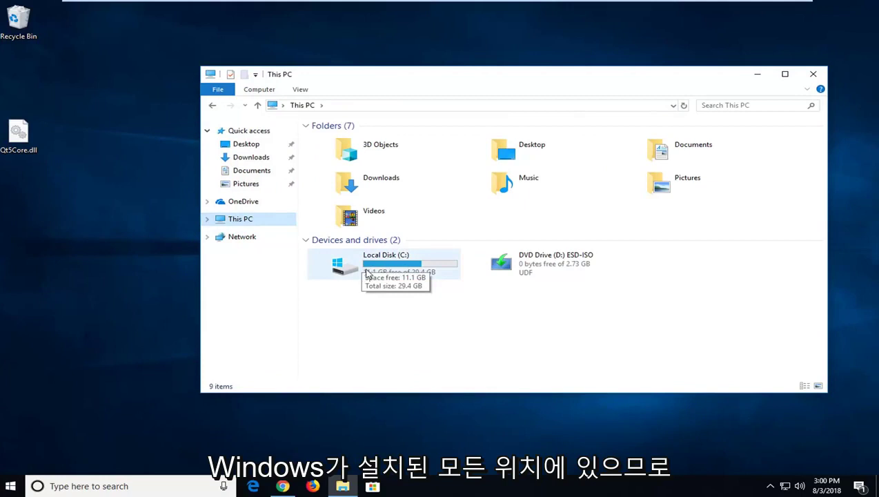
Step: Open C:\Windows and review the Folder Options view settings, then close them with OK
double_click(360, 270)
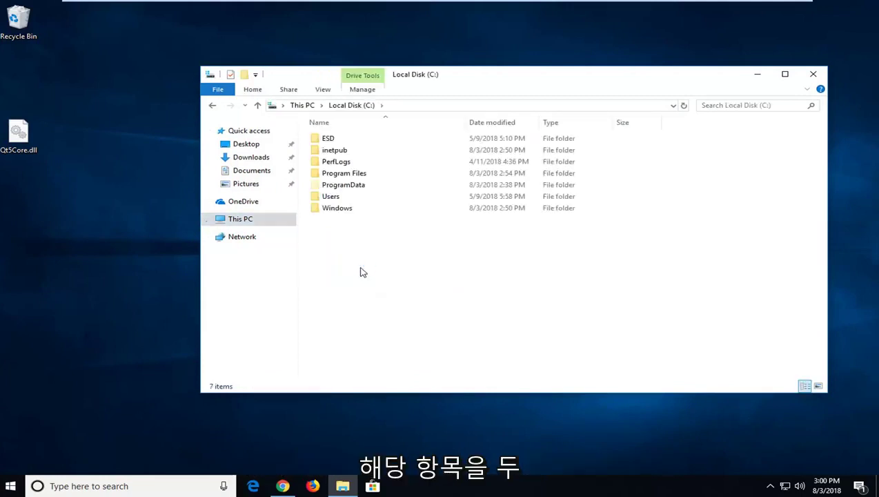
double_click(342, 210)
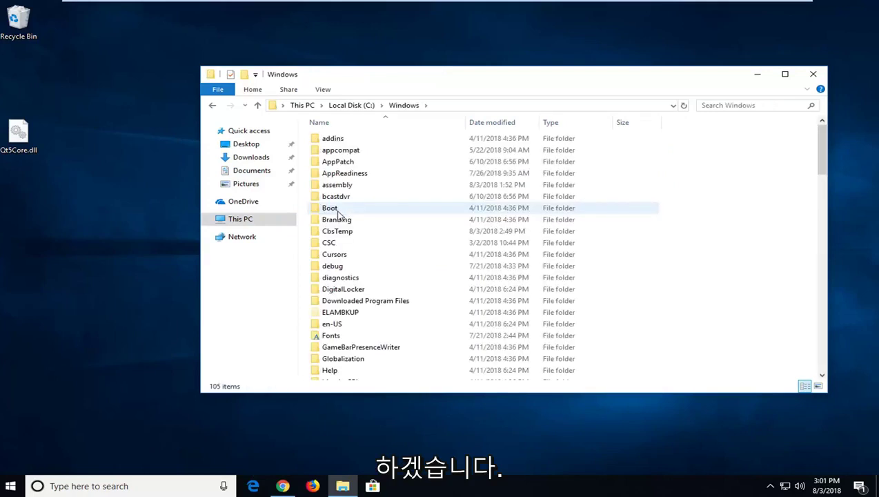
left_click(324, 90)
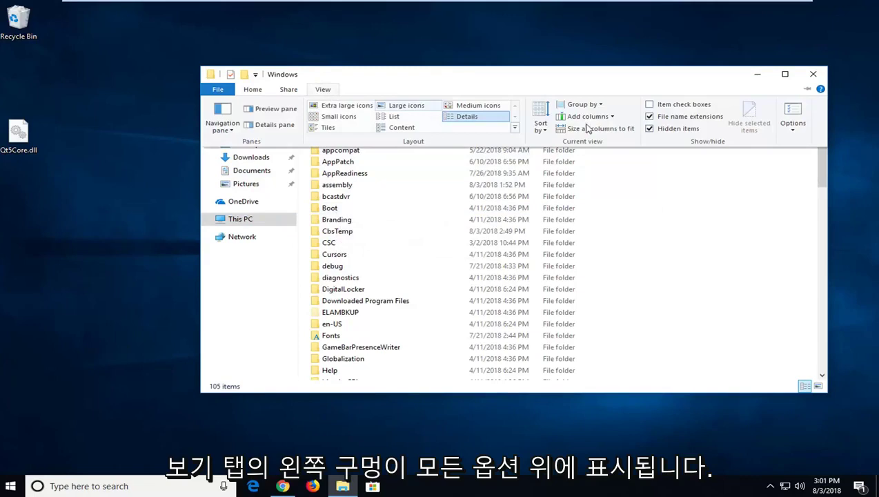
left_click(792, 119)
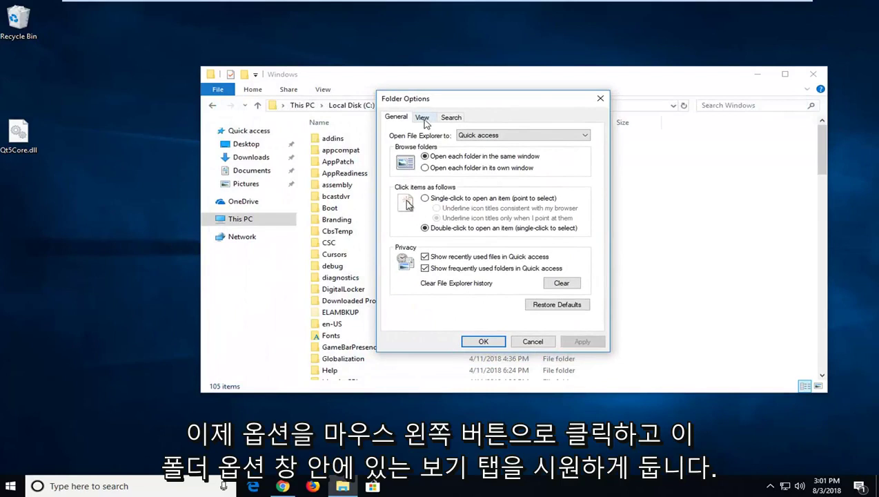
left_click(422, 118)
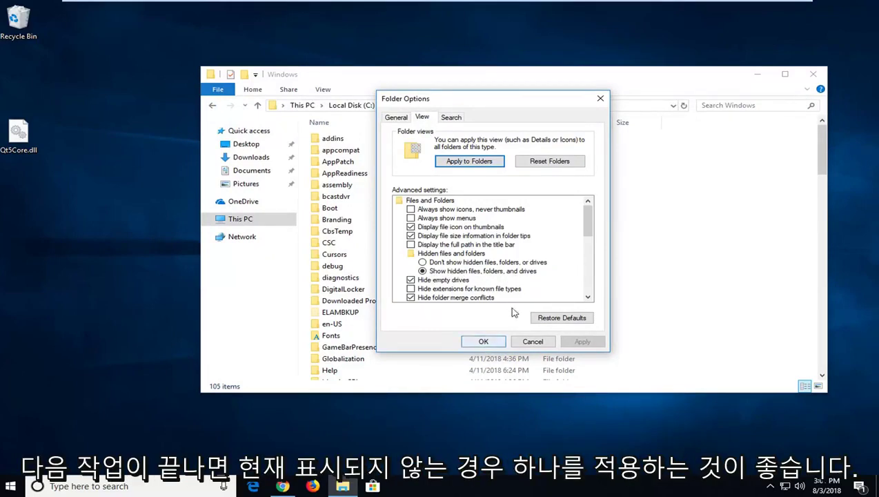
left_click(483, 342)
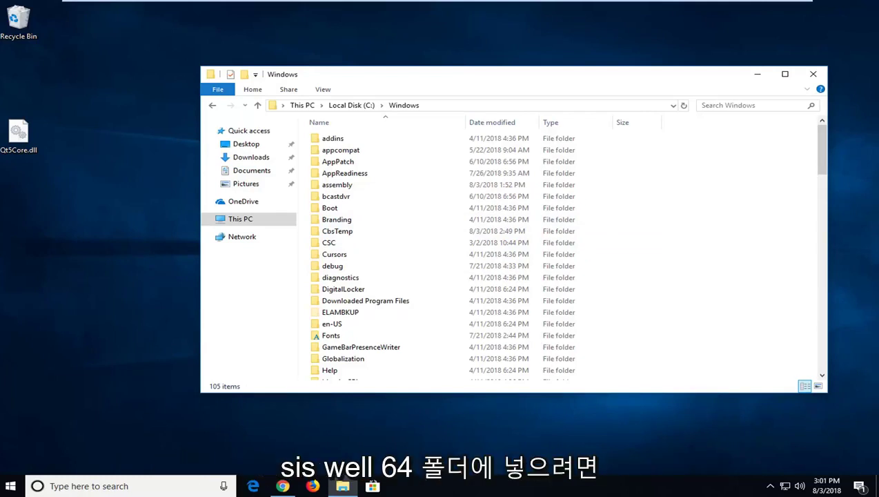
left_click(397, 282)
scroll(394, 282, "down", 6)
scroll(393, 282, "down", 5)
scroll(391, 283, "down", 3)
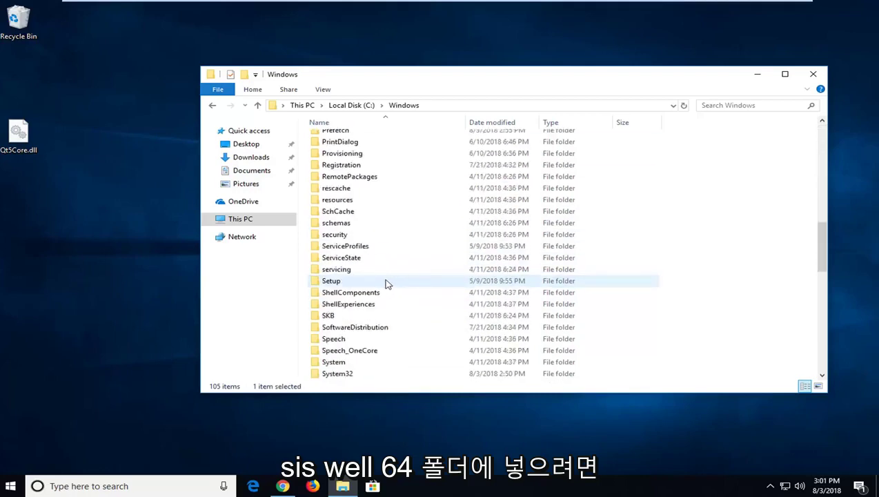
scroll(359, 297, "down", 2)
double_click(335, 304)
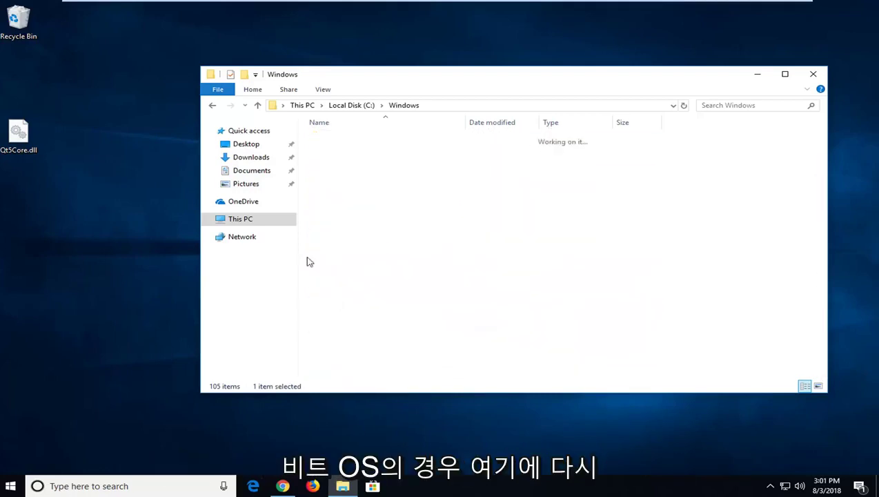
left_click(212, 109)
scroll(447, 261, "down", 2)
scroll(414, 249, "down", 2)
scroll(373, 238, "up", 1)
scroll(349, 237, "up", 3)
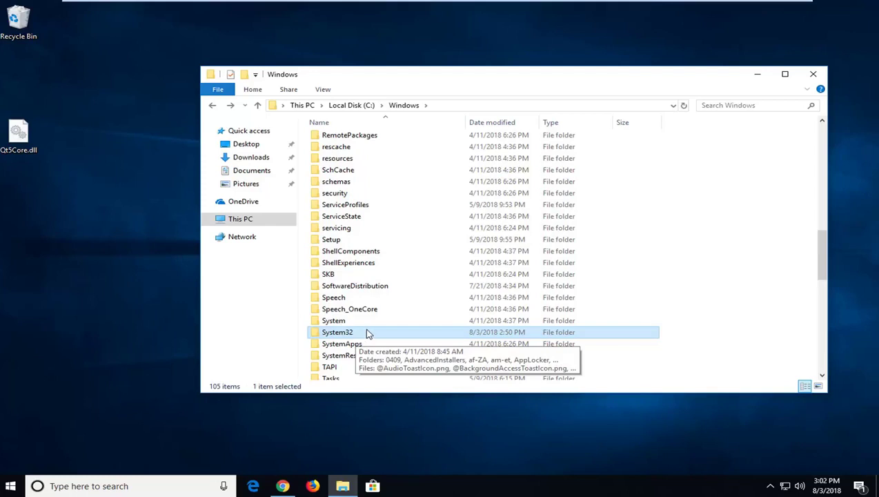
Step: Open System32 and drag Qt5Core.dll from the desktop into it
double_click(352, 333)
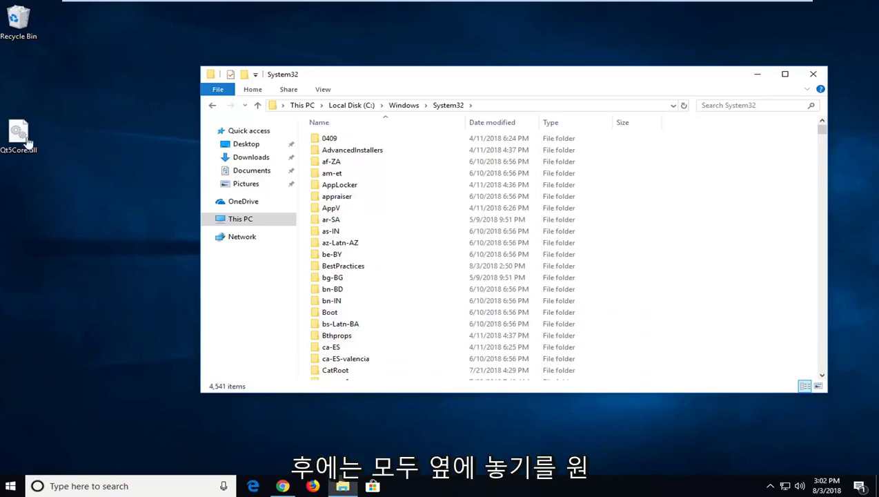
mouse_move(19, 135)
left_mouse_down()
mouse_move(630, 169)
mouse_move(507, 169)
mouse_move(730, 242)
mouse_move(726, 186)
mouse_move(412, 153)
mouse_move(389, 285)
mouse_move(387, 255)
mouse_move(458, 260)
mouse_move(718, 207)
mouse_move(723, 199)
left_mouse_up()
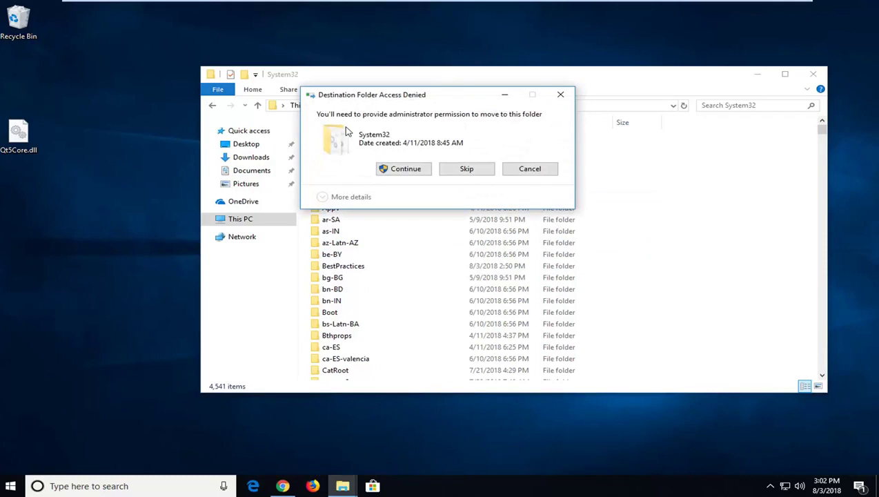
Step: Grant administrator permission with Continue so Qt5Core.dll moves into System32
left_click(400, 171)
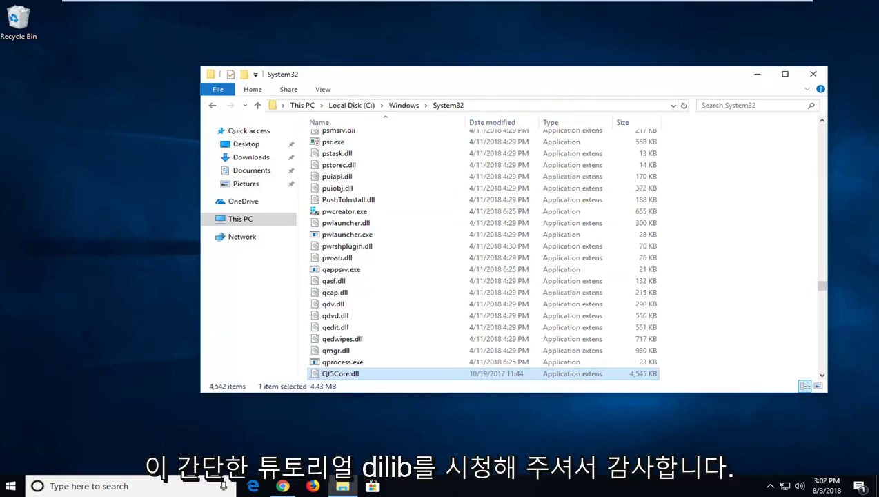
left_click(814, 75)
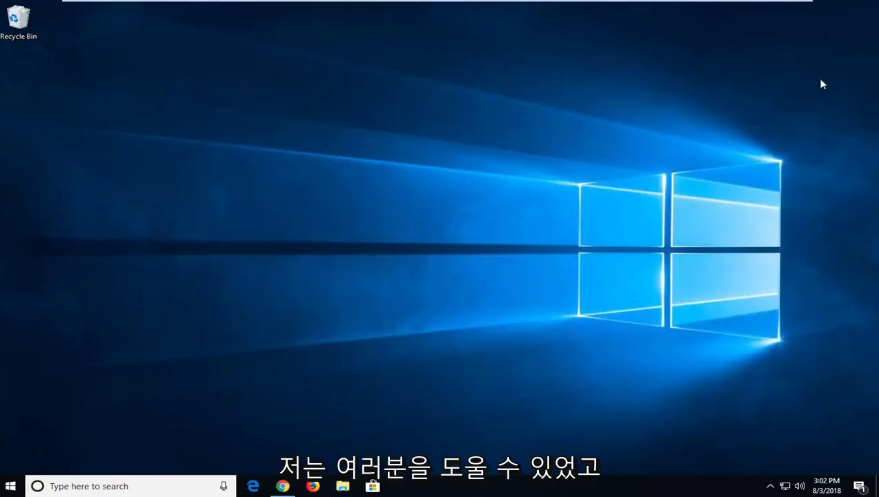